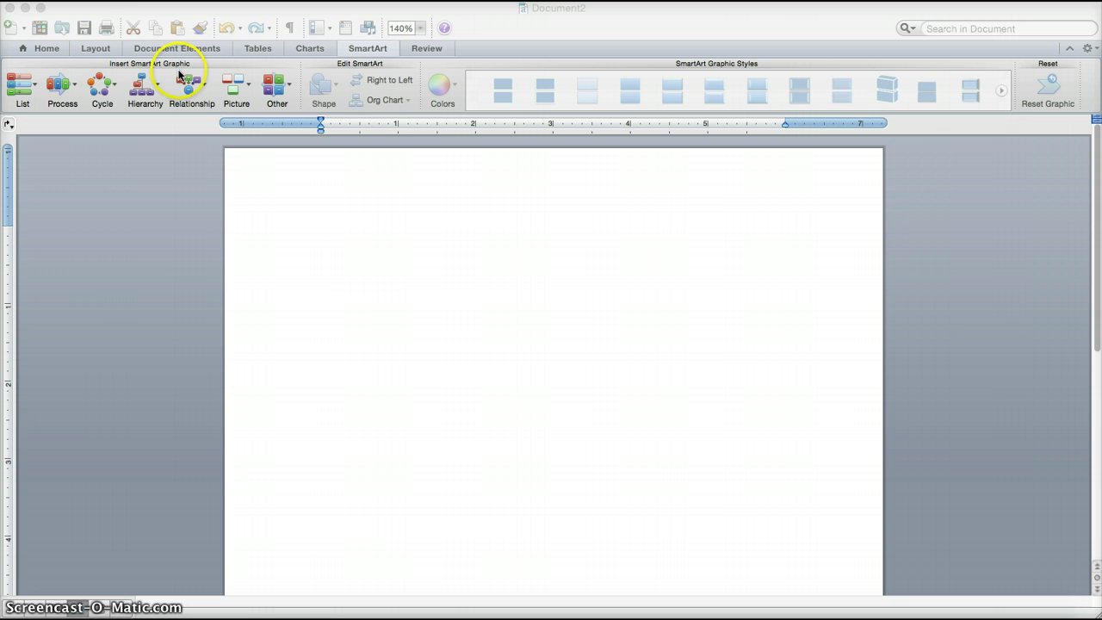
Step: Bring Word into focus and show the SmartArt graphic insertion options above the blank document
{"action": "left_click", "coordinate": [363, 54]}
{"action": "left_click", "coordinate": [364, 52]}
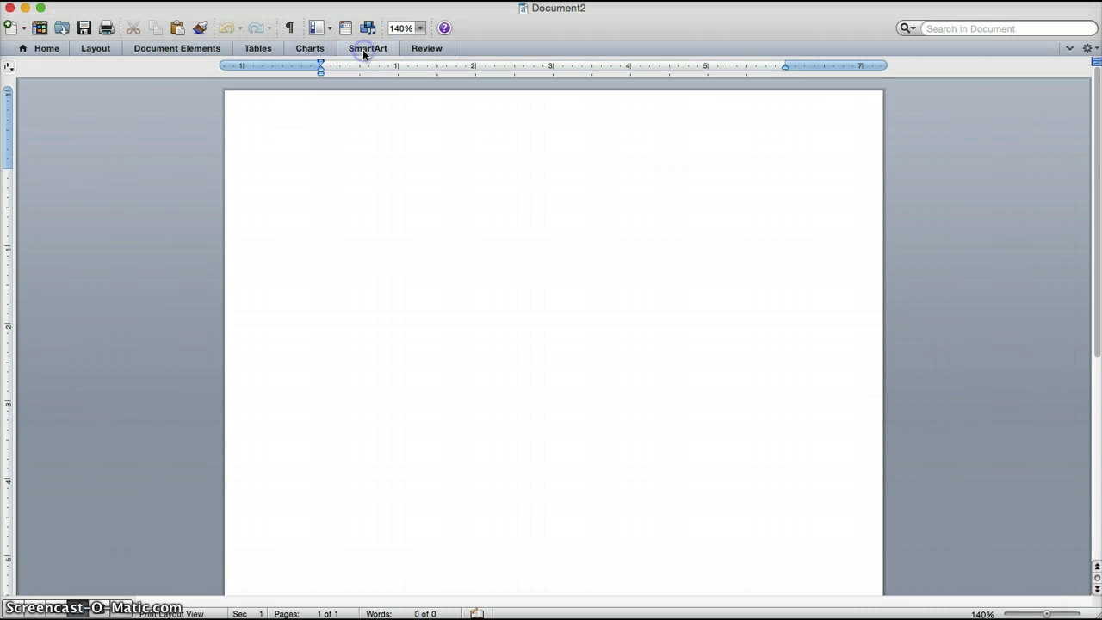
{"action": "left_click", "coordinate": [362, 50]}
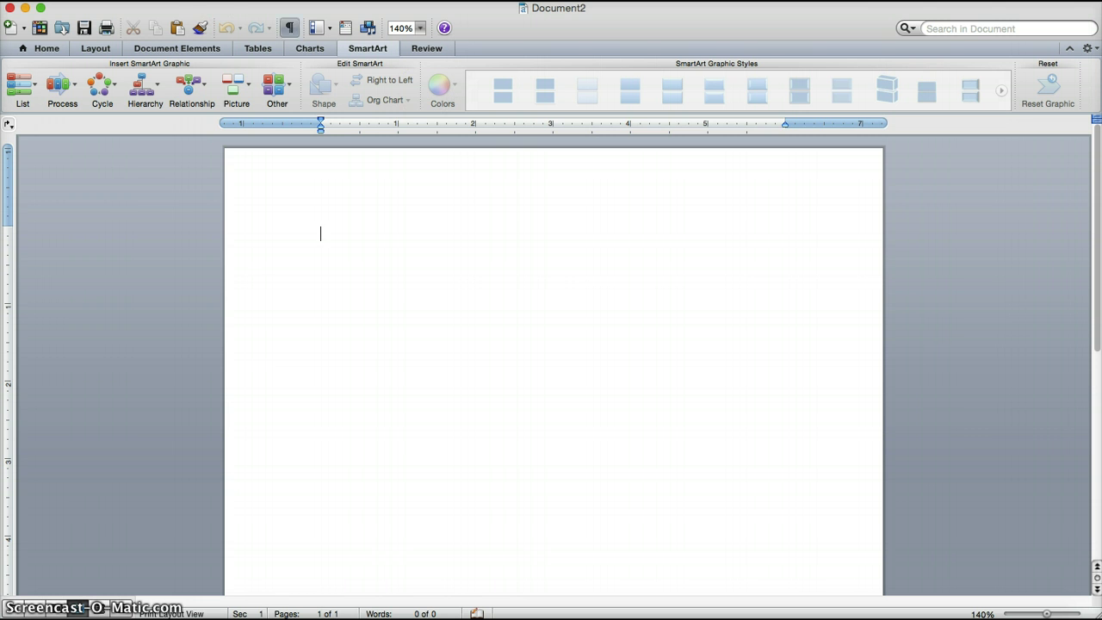
Step: Insert the Organization Chart layout from the SmartArt Hierarchy gallery
{"action": "left_click", "coordinate": [159, 89]}
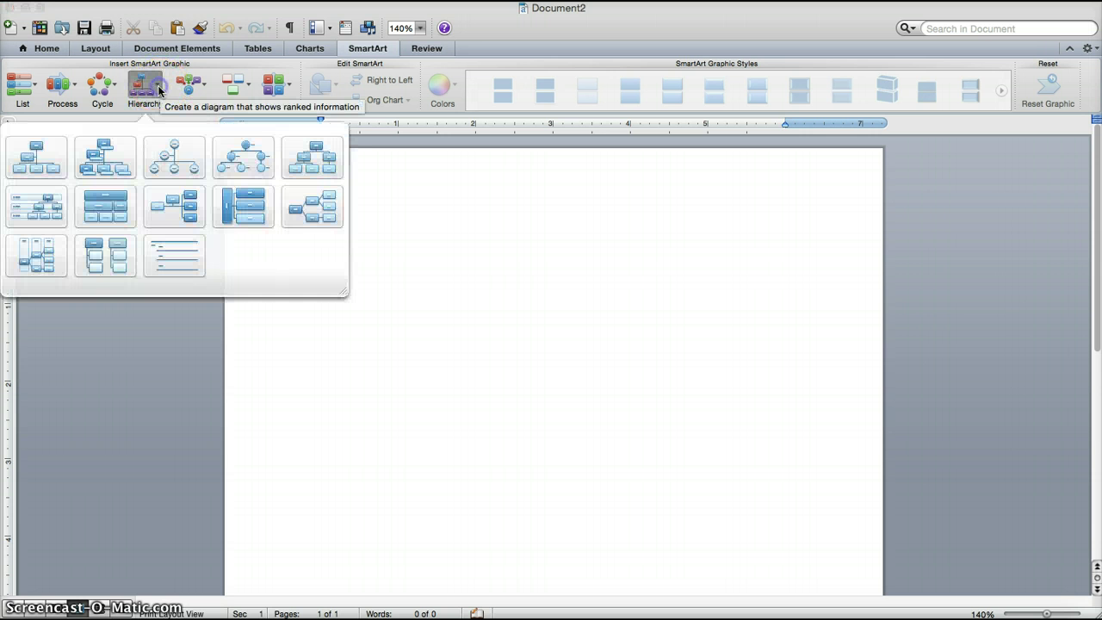
{"action": "left_click", "coordinate": [56, 159]}
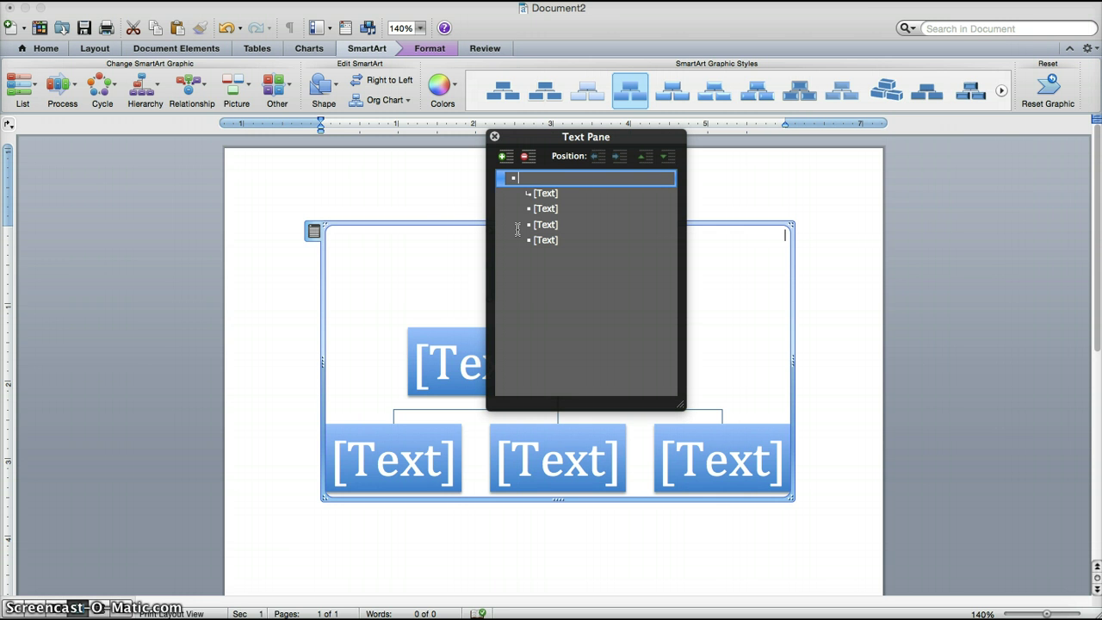
Step: Enter President, Vice President beneath it, and Director 1 under Vice President in the Text Pane
{"action": "type", "text": "President"}
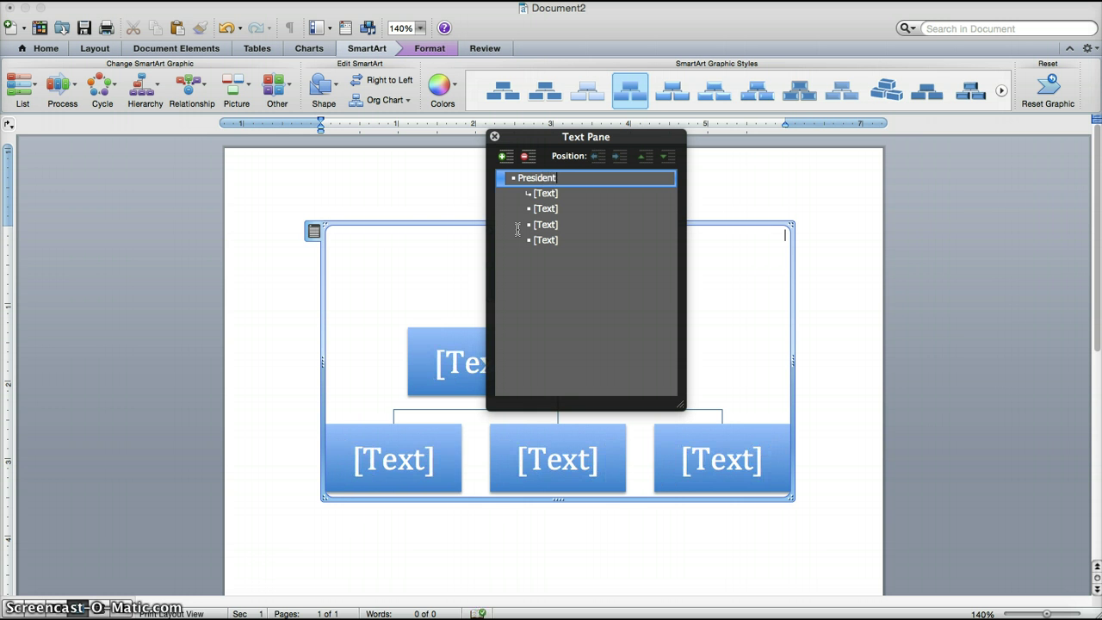
{"action": "key", "text": "Return"}
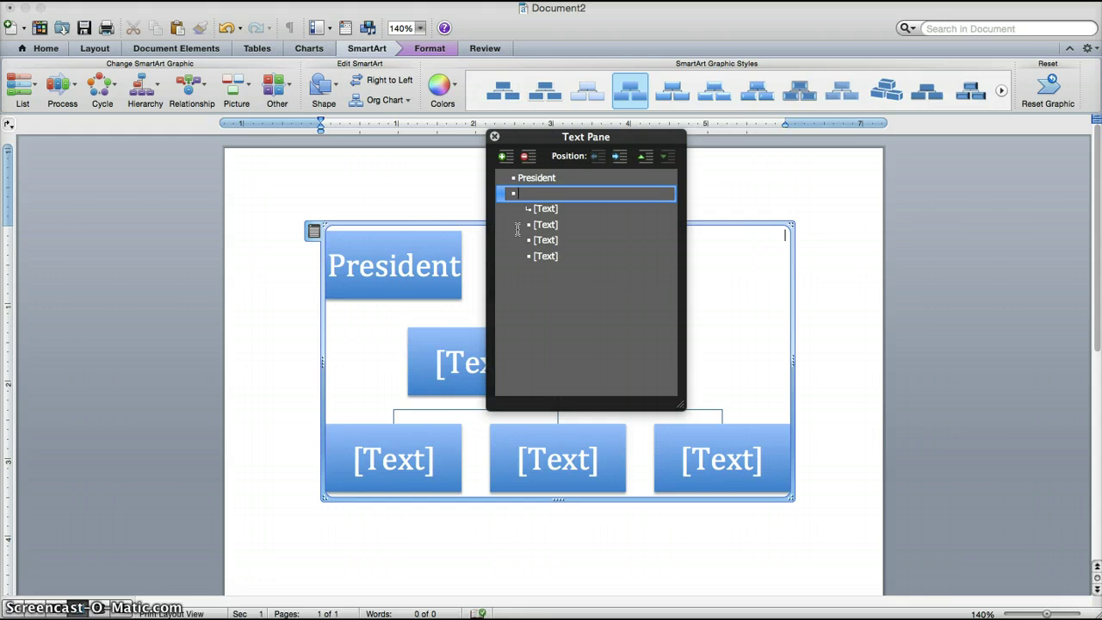
{"action": "key", "text": "Tab"}
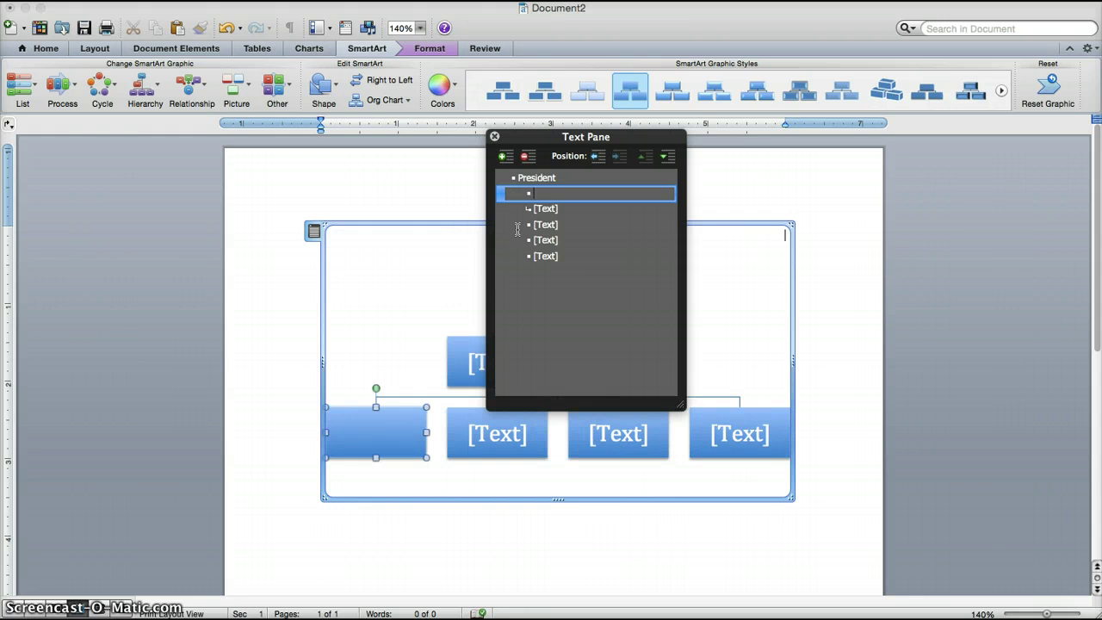
{"action": "type", "text": "Vice Pre"}
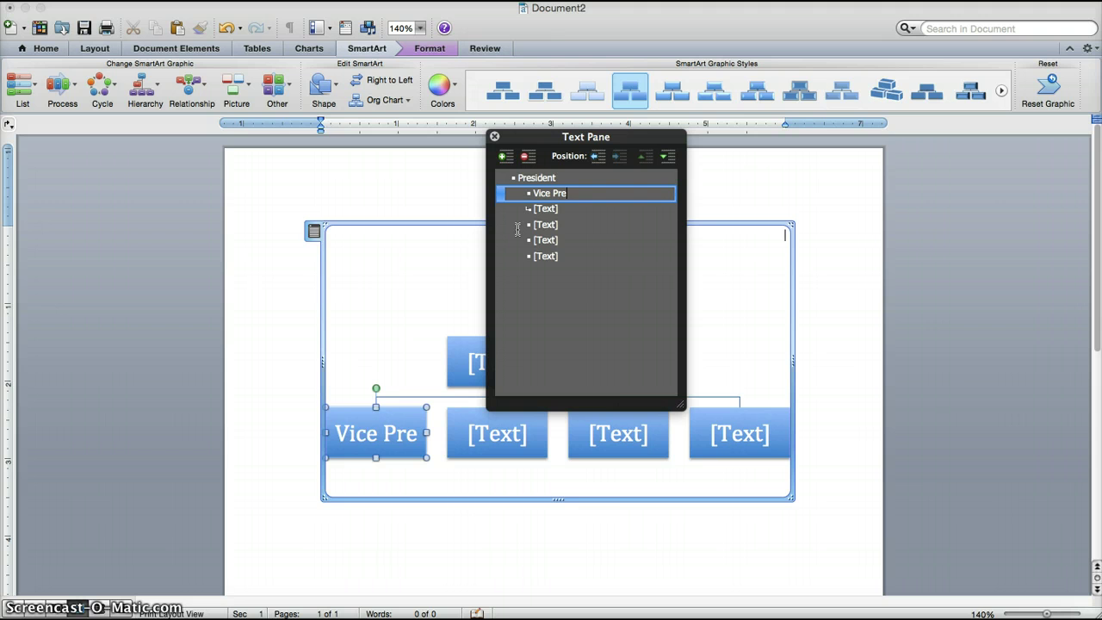
{"action": "type", "text": "sident"}
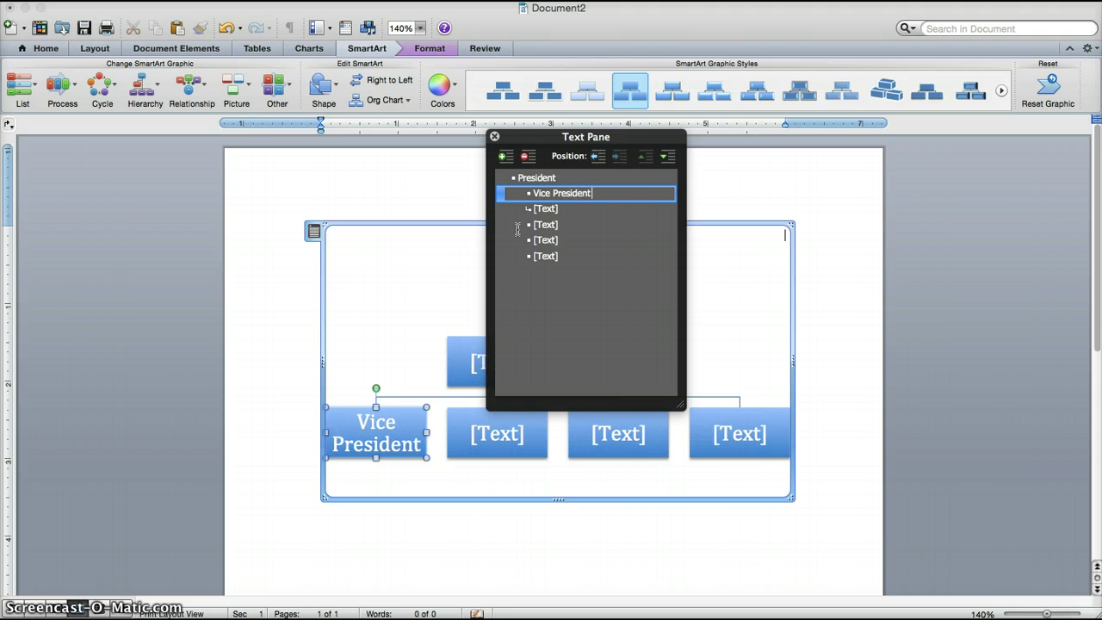
{"action": "key", "text": "Down"}
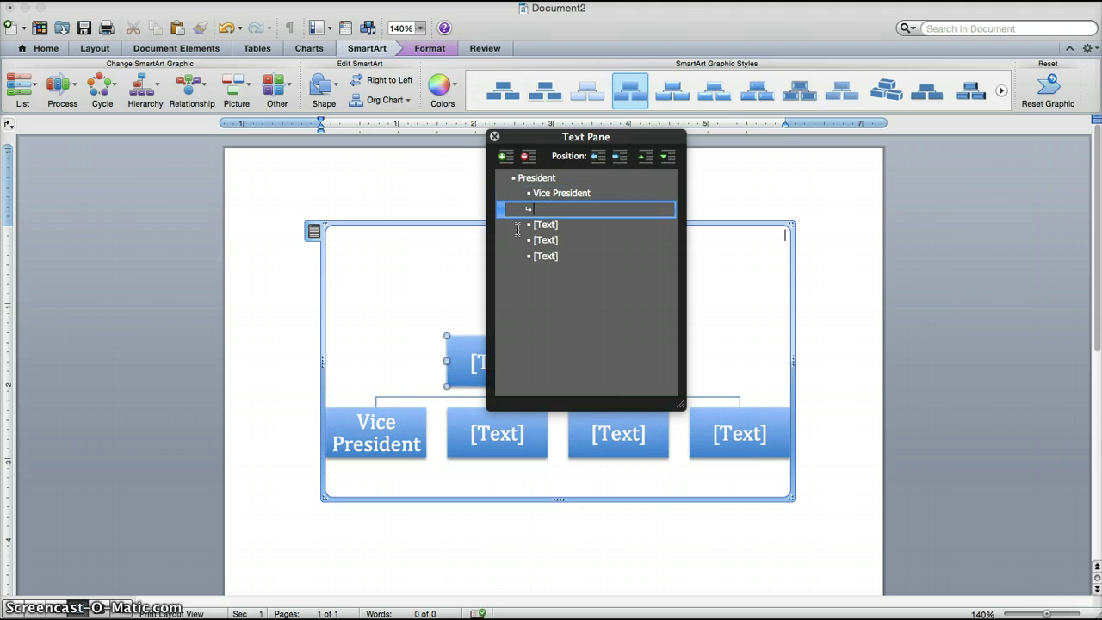
{"action": "key", "text": "Tab"}
{"action": "type", "text": "Director"}
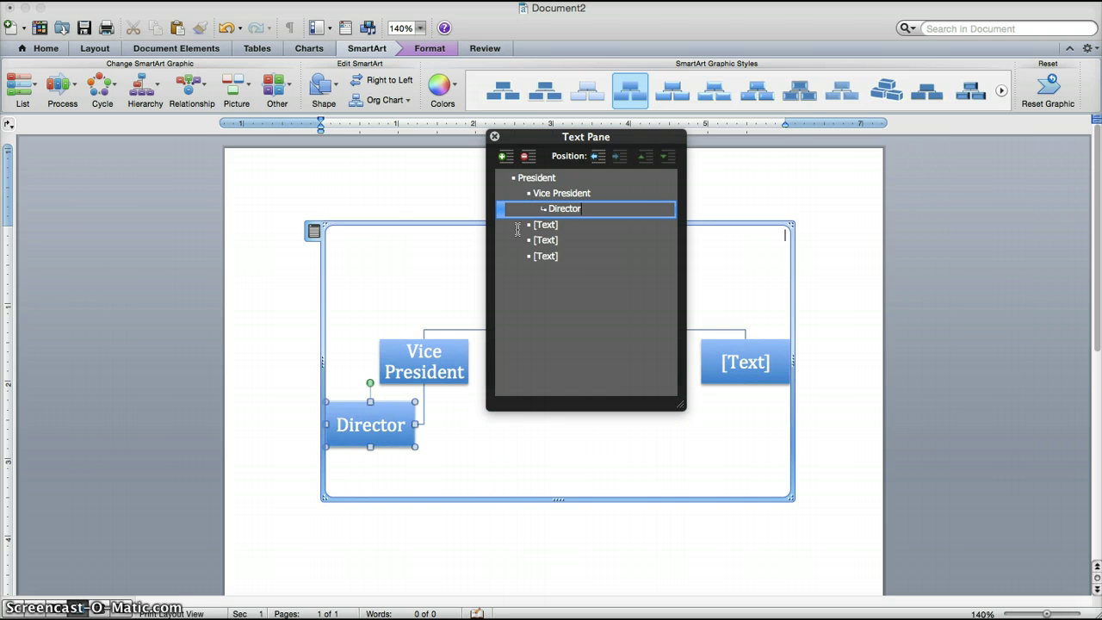
{"action": "type", "text": " 1"}
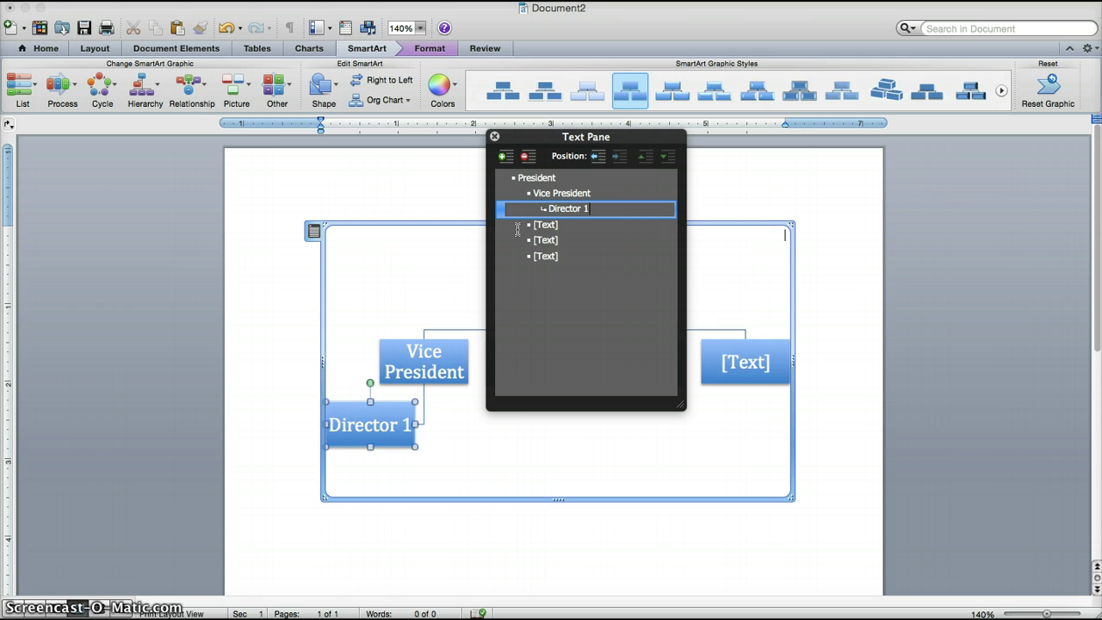
Step: Add Sales Manager under Director 1, then Director 2 with HR Manager beneath it
{"action": "left_click", "coordinate": [517, 226]}
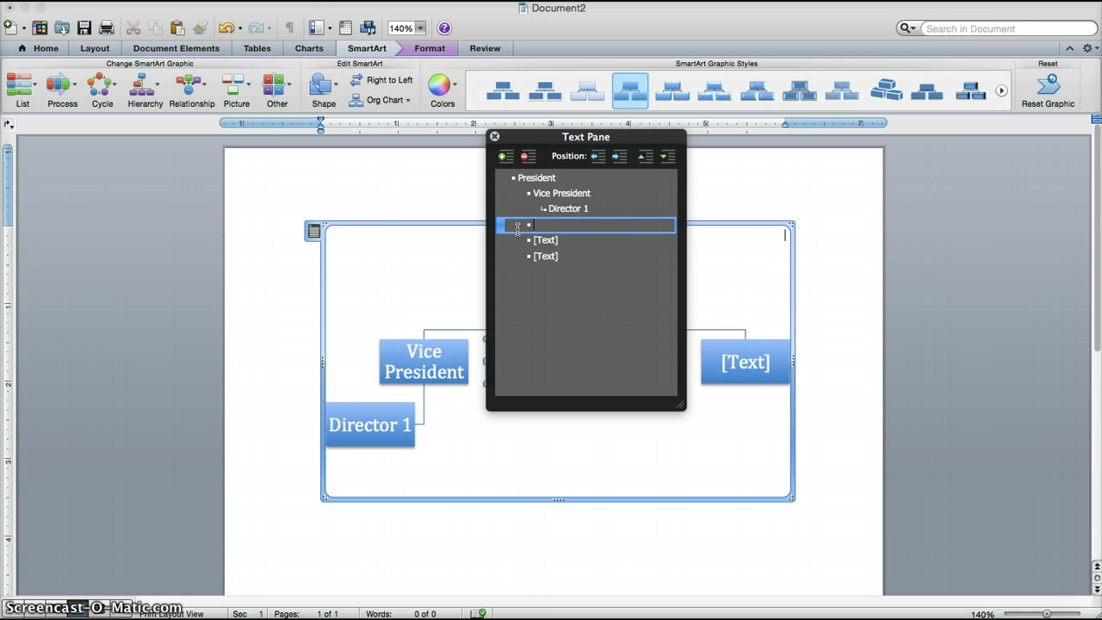
{"action": "key", "text": "Tab"}
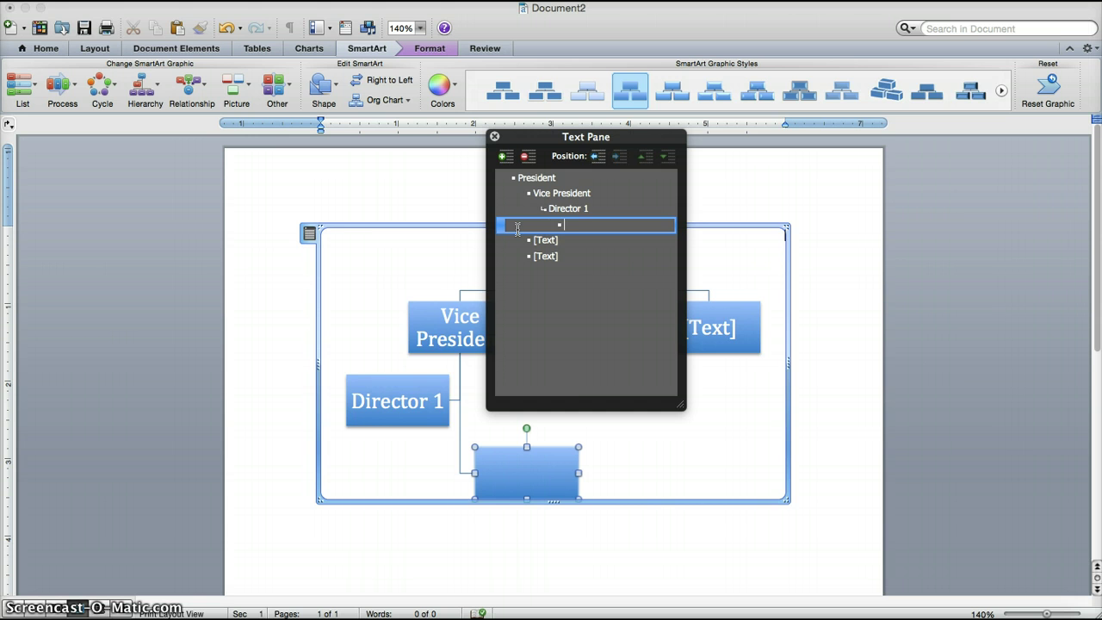
{"action": "type", "text": "Sales"}
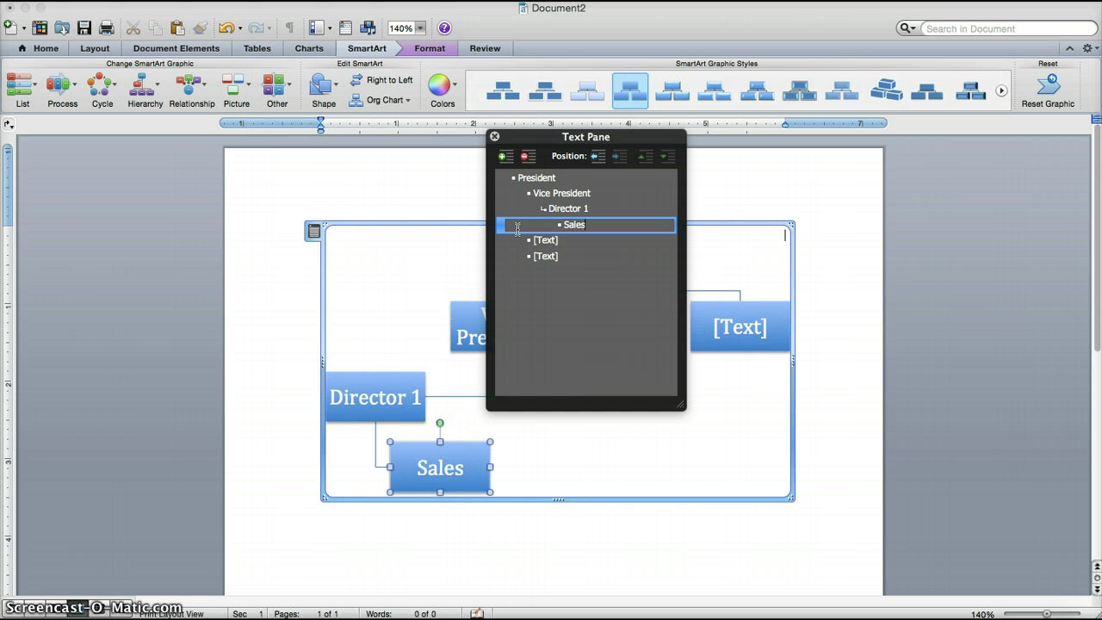
{"action": "type", "text": " Manag"}
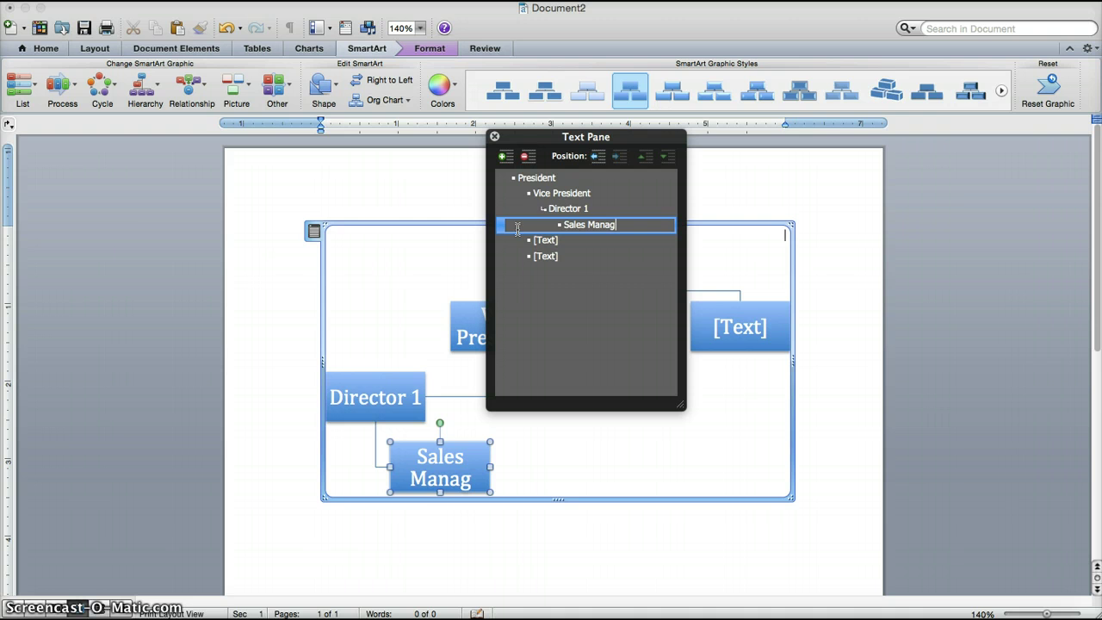
{"action": "type", "text": "er"}
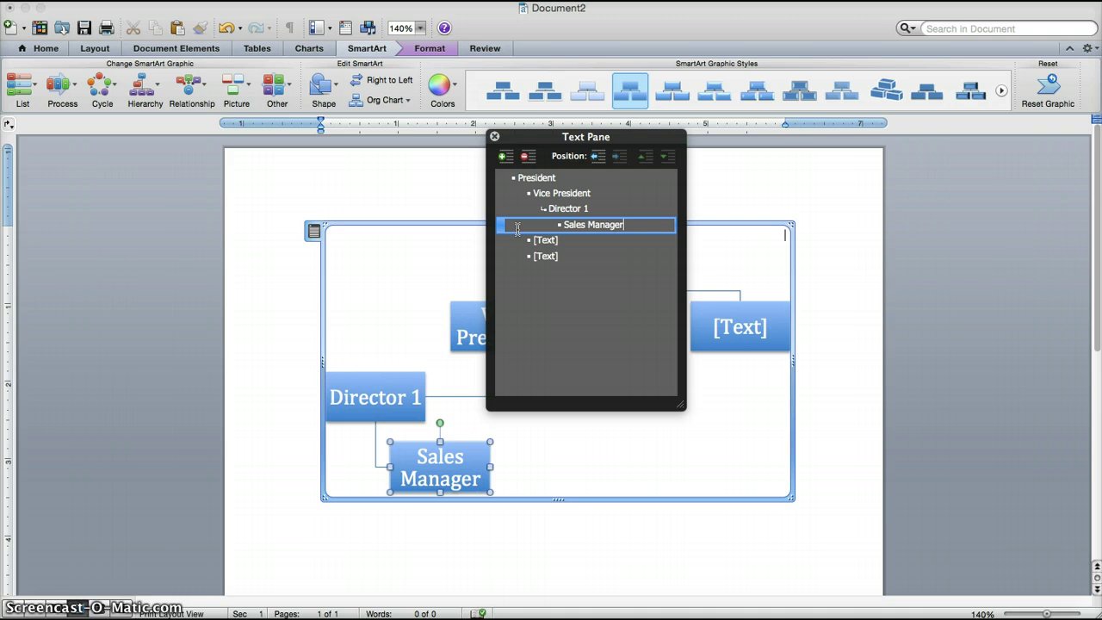
{"action": "key", "text": "Down"}
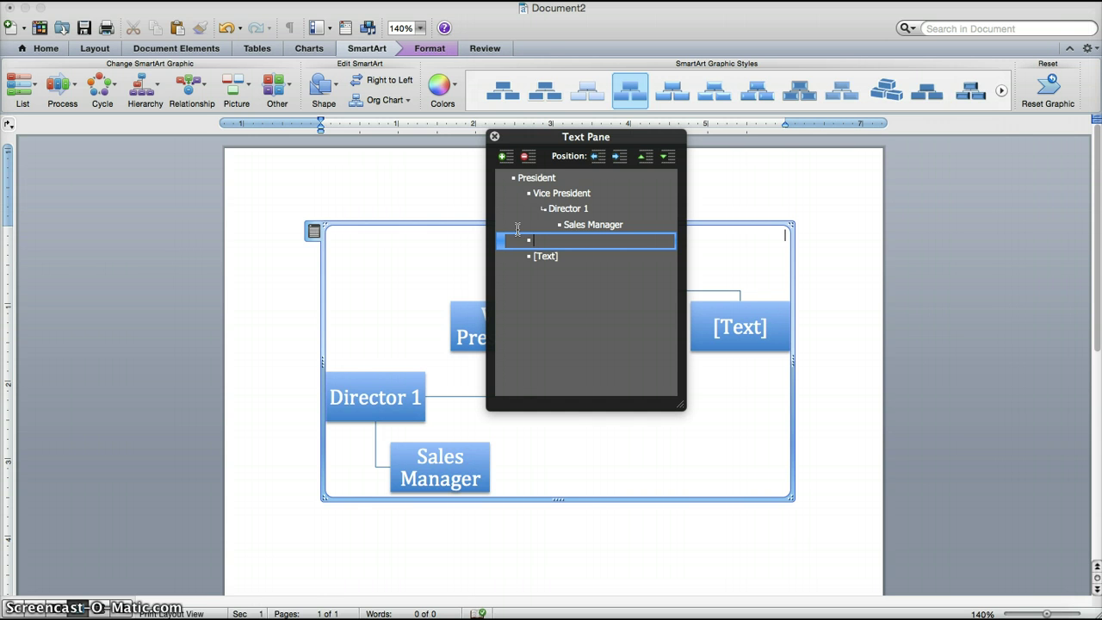
{"action": "key", "text": "Tab"}
{"action": "type", "text": "Di"}
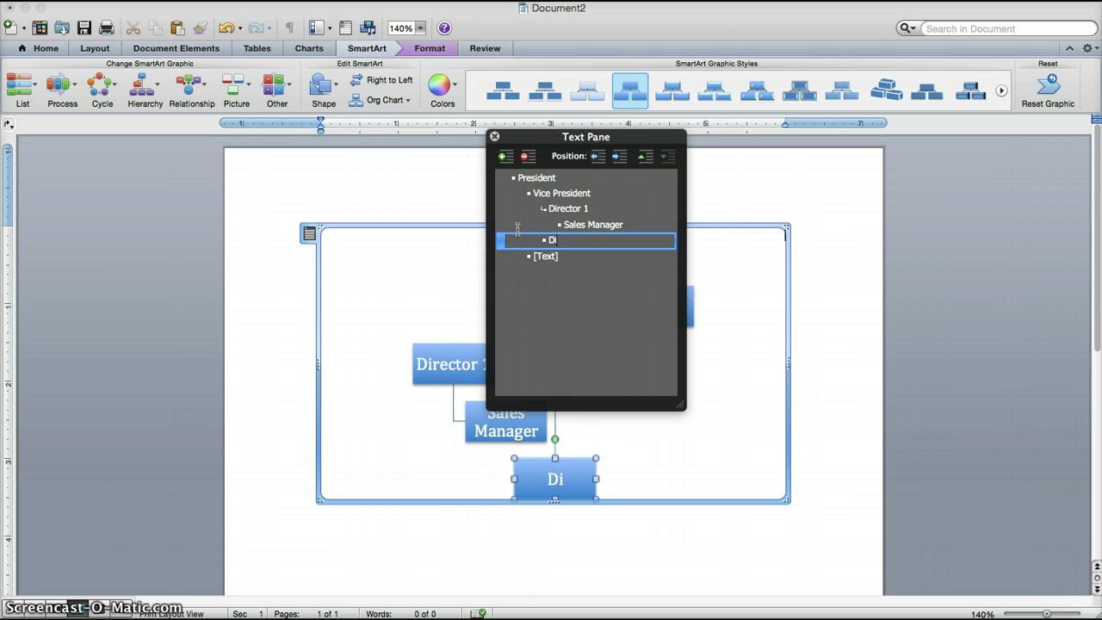
{"action": "type", "text": "rector 2"}
{"action": "key", "text": "Down"}
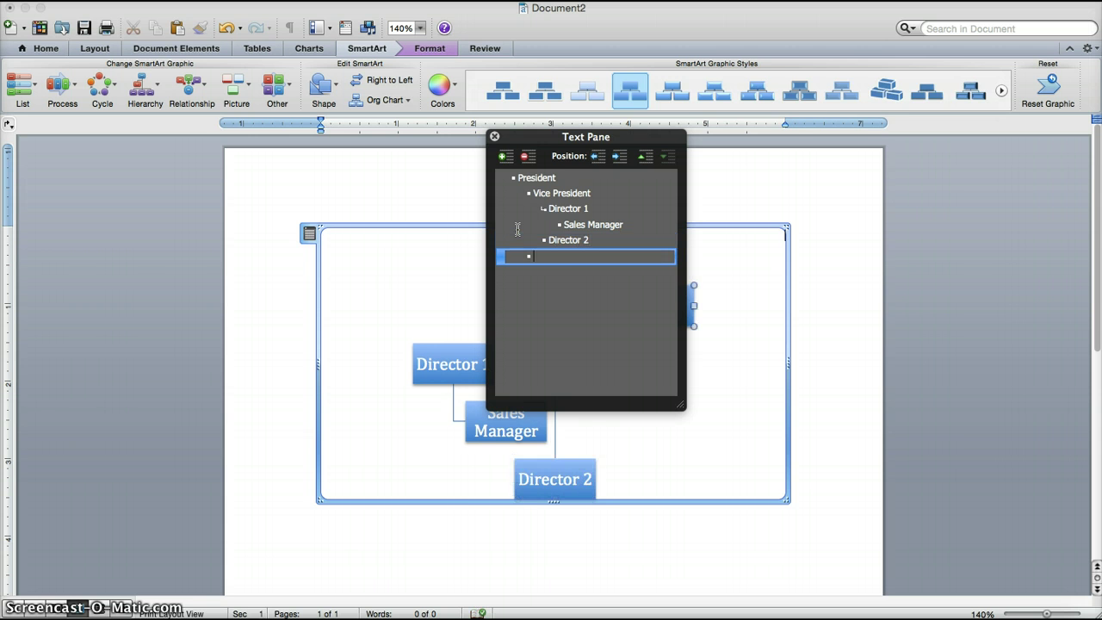
{"action": "key", "text": "Tab"}
{"action": "key", "text": "Tab"}
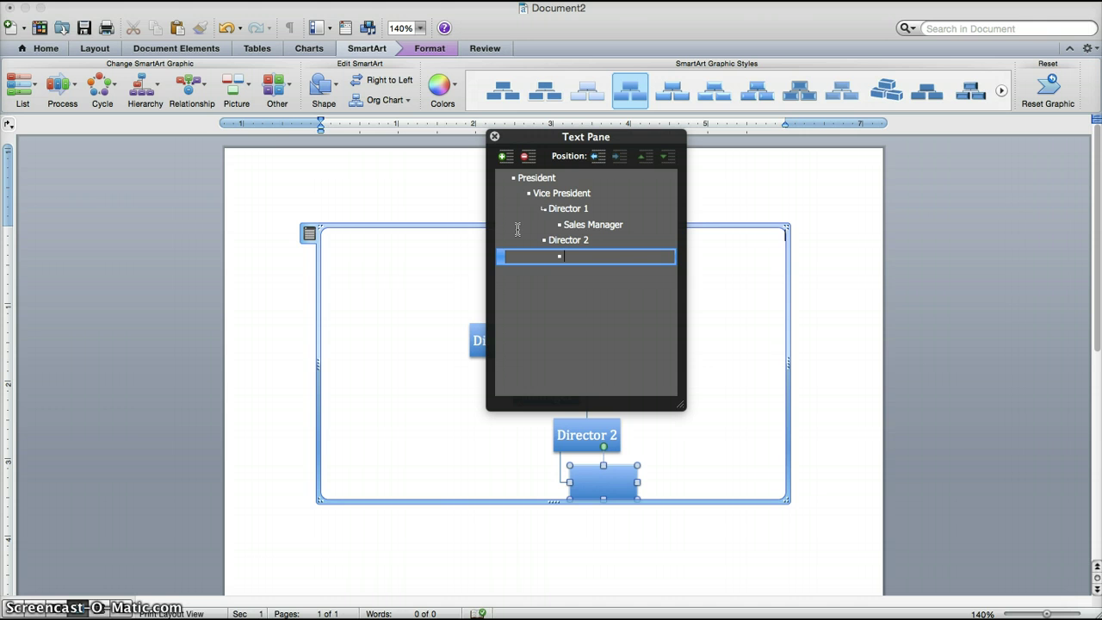
{"action": "type", "text": "HR Manager"}
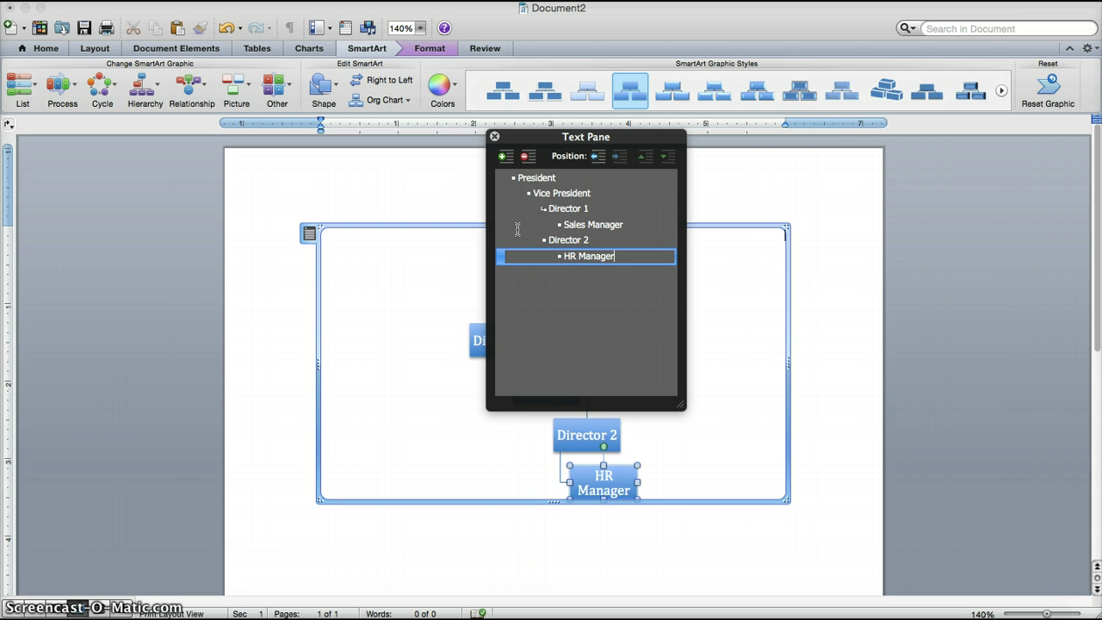
{"action": "left_click", "coordinate": [544, 247]}
Step: Close the Text Pane, select Director 2, then deselect to view the whole chart
{"action": "left_click", "coordinate": [495, 137]}
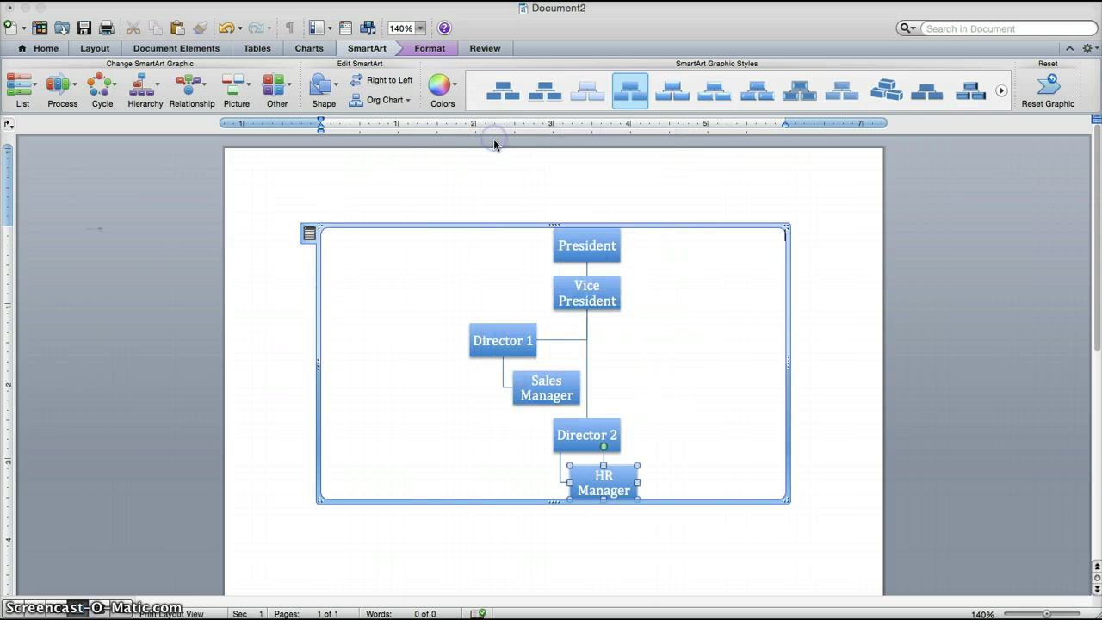
{"action": "left_click", "coordinate": [602, 431]}
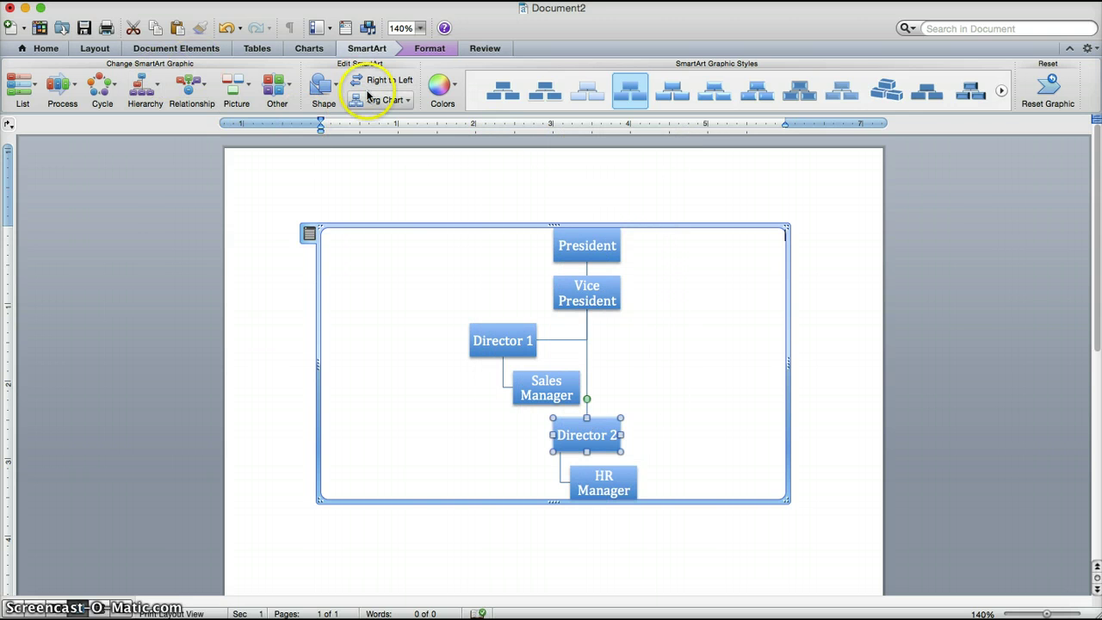
{"action": "left_click", "coordinate": [382, 473]}
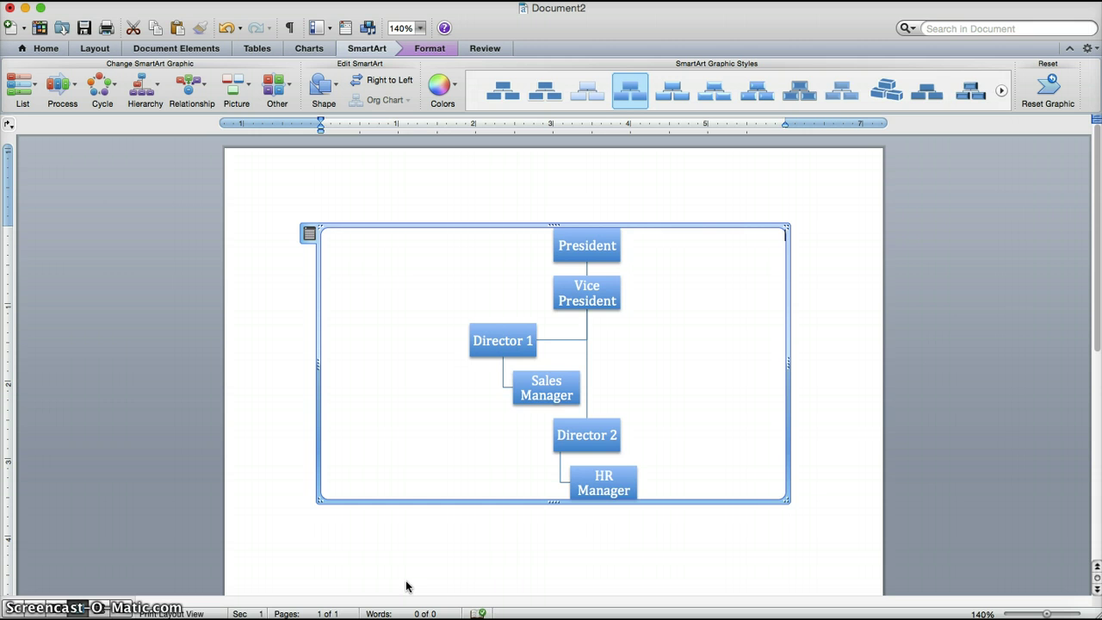
Step: After trying a green scheme and Inset style, apply a multicoloured scheme with flat boxes
{"action": "left_click", "coordinate": [441, 86]}
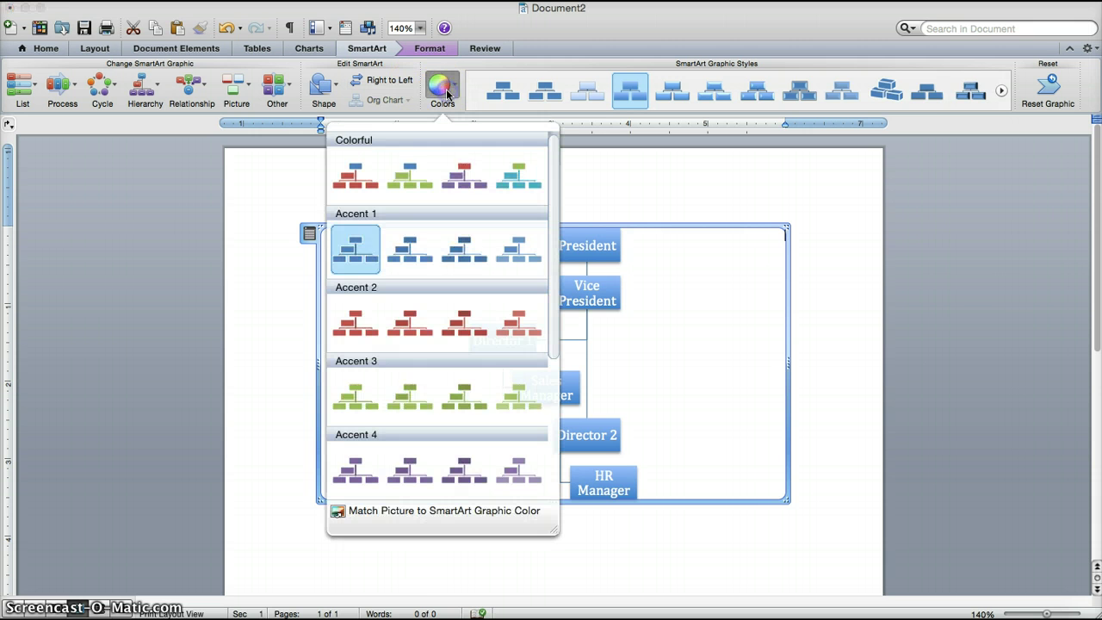
{"action": "left_click", "coordinate": [458, 136]}
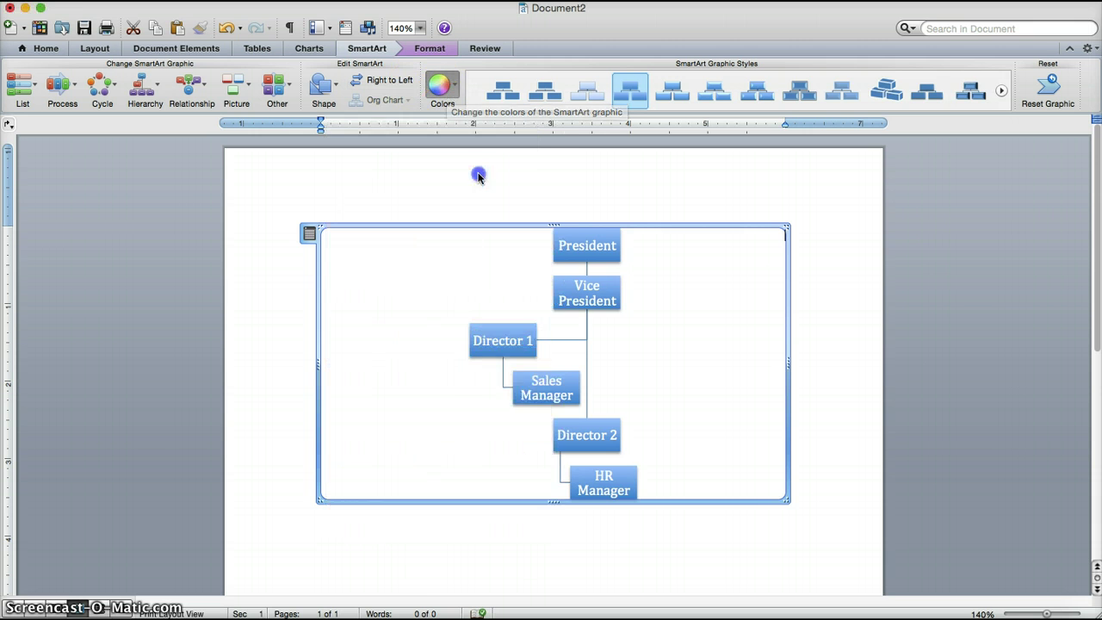
{"action": "left_click", "coordinate": [439, 90]}
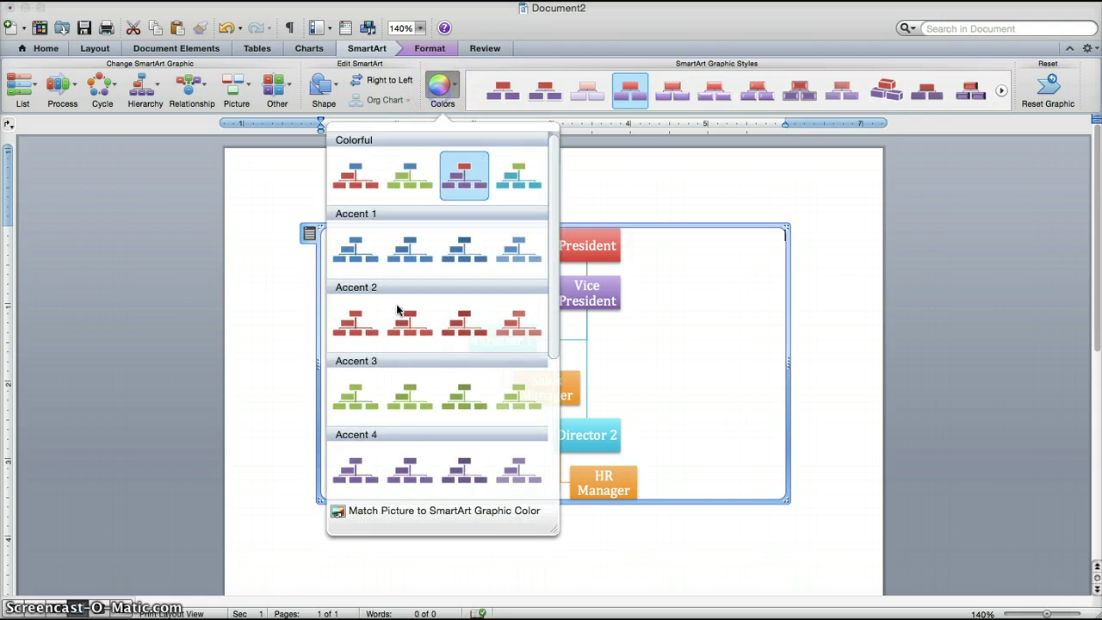
{"action": "left_click", "coordinate": [360, 396]}
{"action": "left_click", "coordinate": [497, 86]}
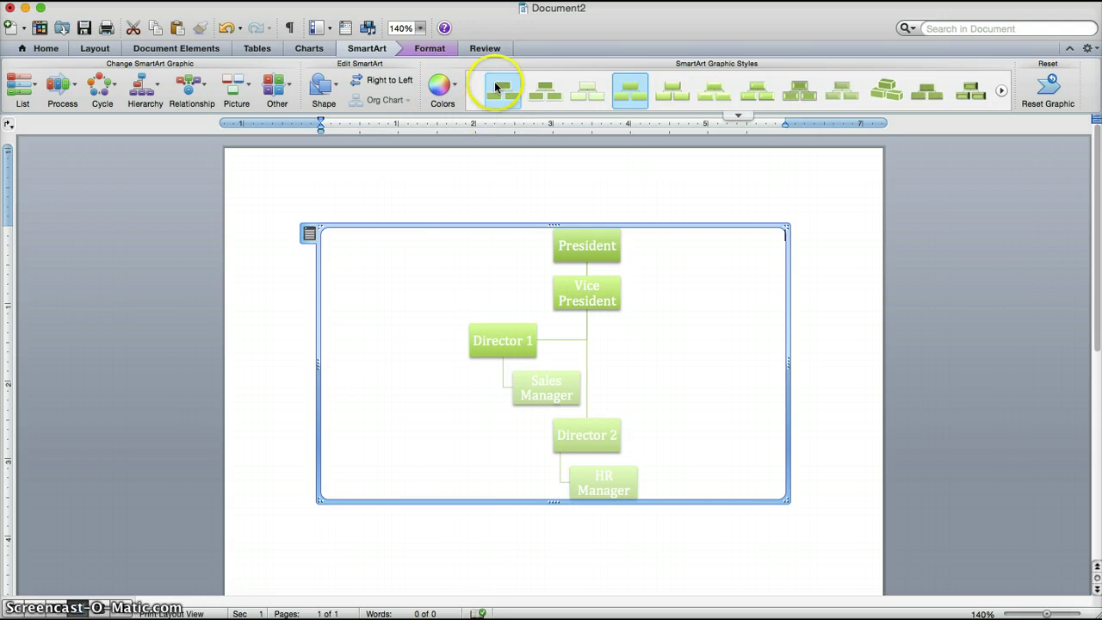
{"action": "left_click", "coordinate": [777, 91]}
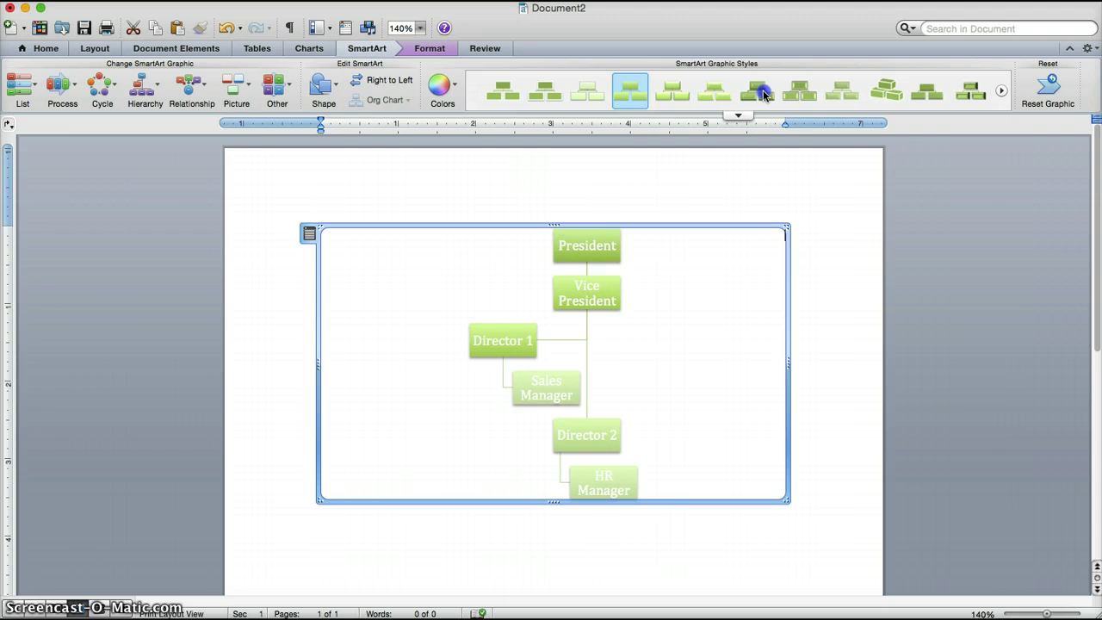
{"action": "left_click", "coordinate": [763, 93]}
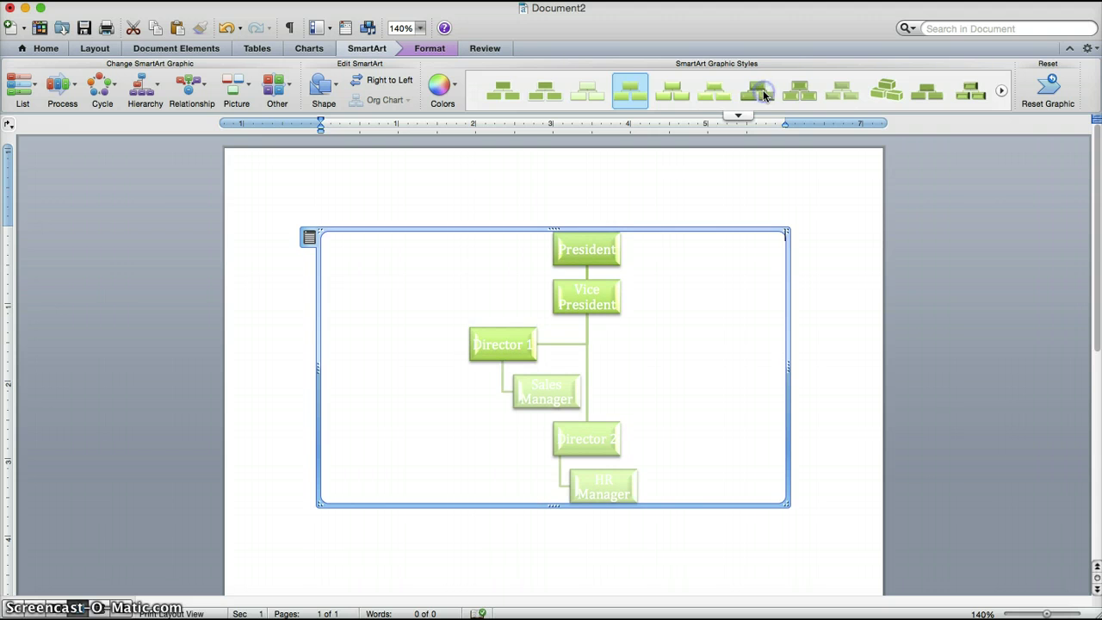
{"action": "left_click", "coordinate": [441, 89]}
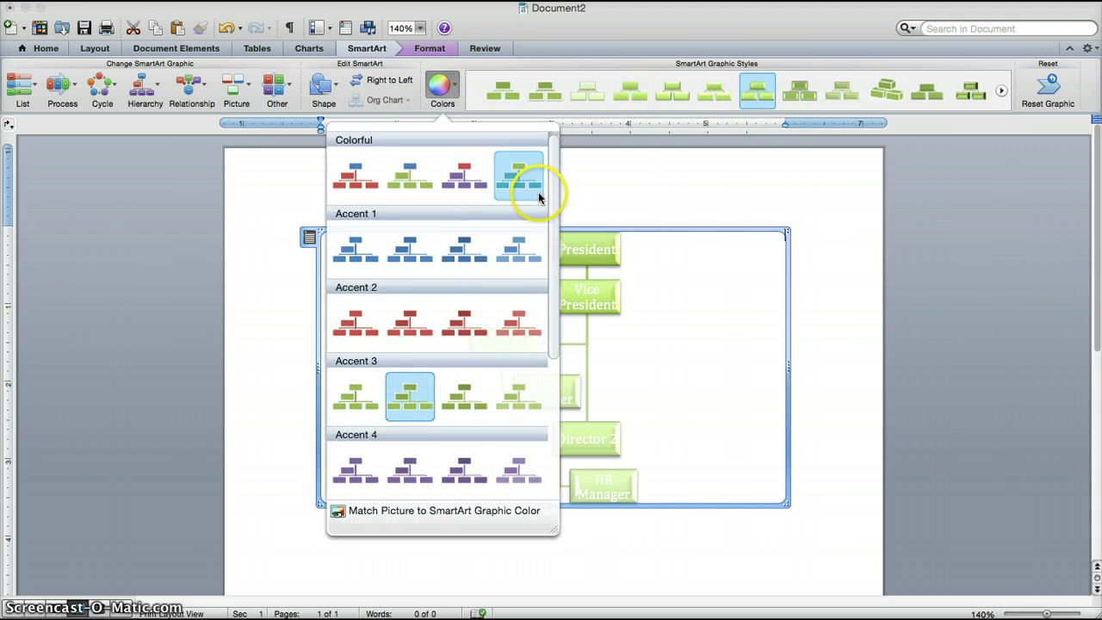
{"action": "left_click", "coordinate": [457, 172]}
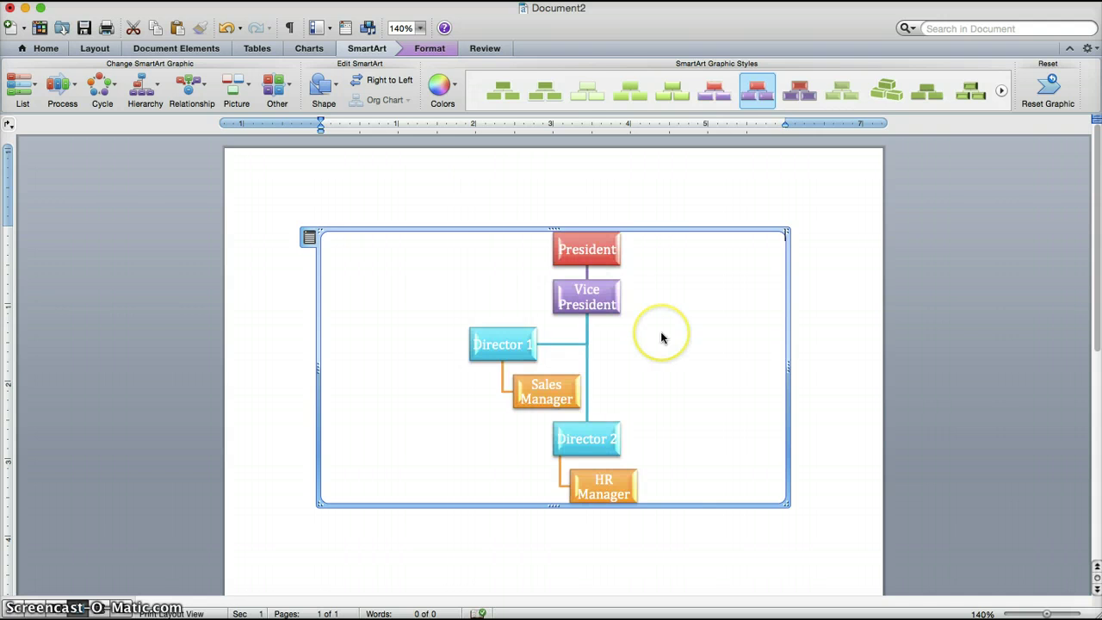
{"action": "left_click", "coordinate": [539, 93]}
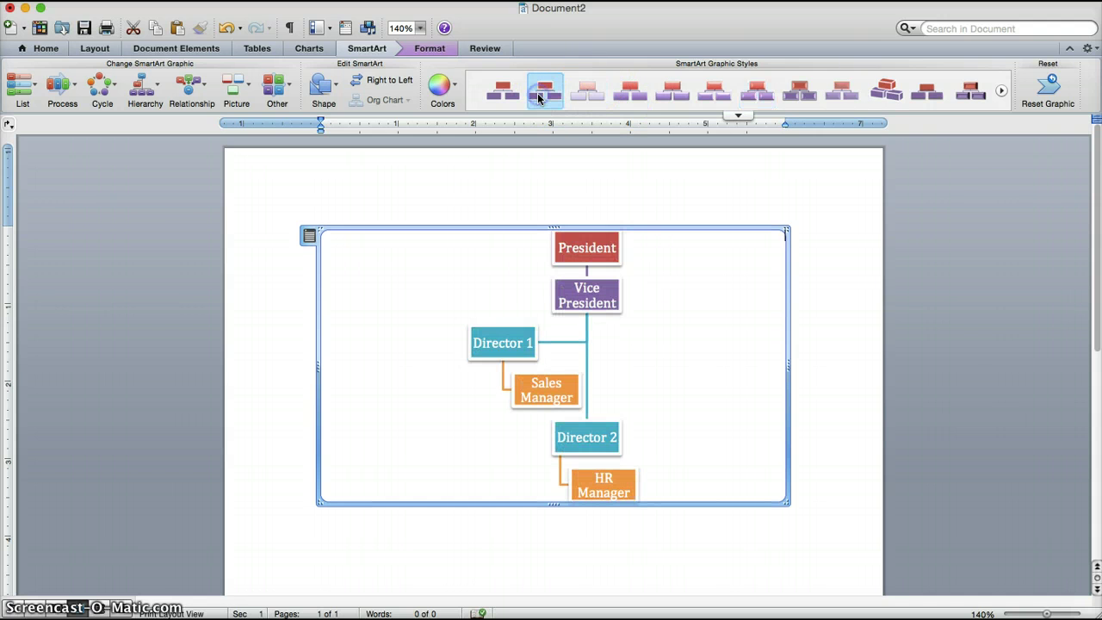